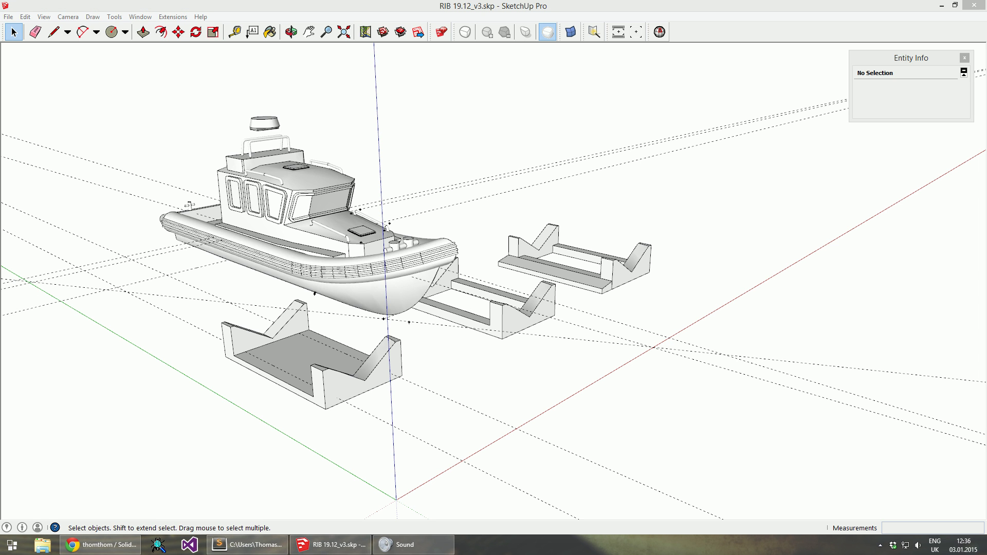
# Focus the SketchUp window so the RIB 19.12_v3 boat model and its floating toolbars reappear
pyautogui.click(546, 5)
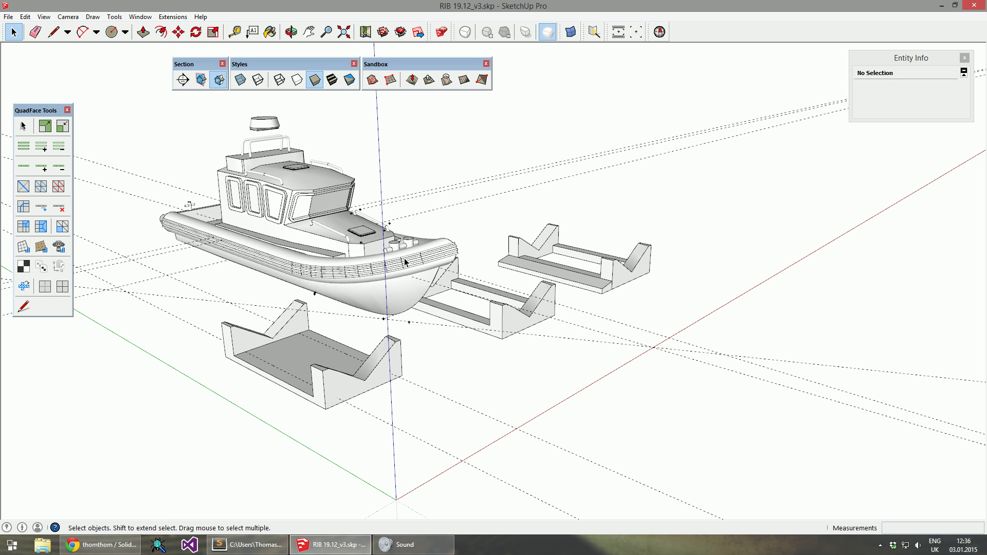
pyautogui.moveTo(407, 263)
pyautogui.mouseDown(button='middle')
pyautogui.moveTo(352, 282)
pyautogui.moveTo(405, 273)
pyautogui.mouseUp(button='middle')
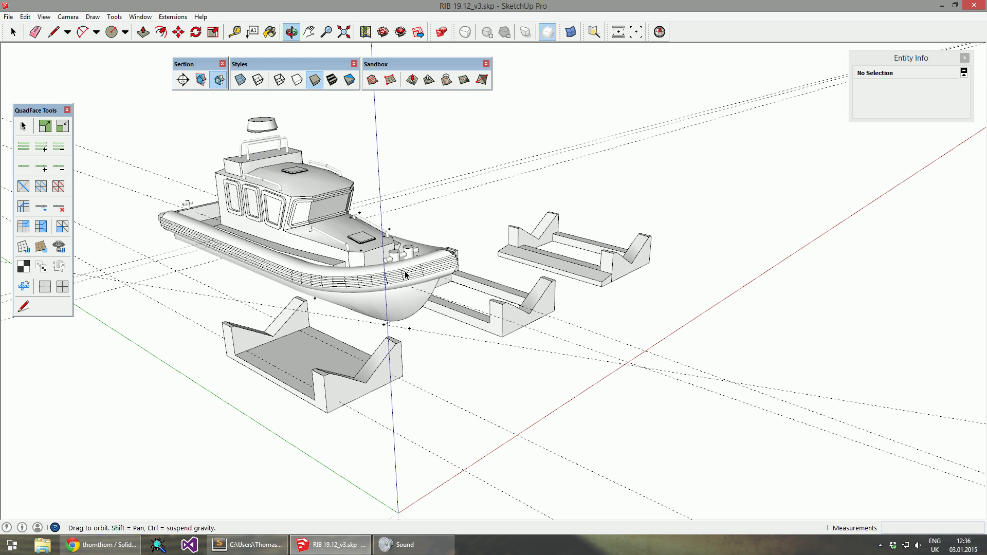
pyautogui.click(150, 17)
pyautogui.click(156, 28)
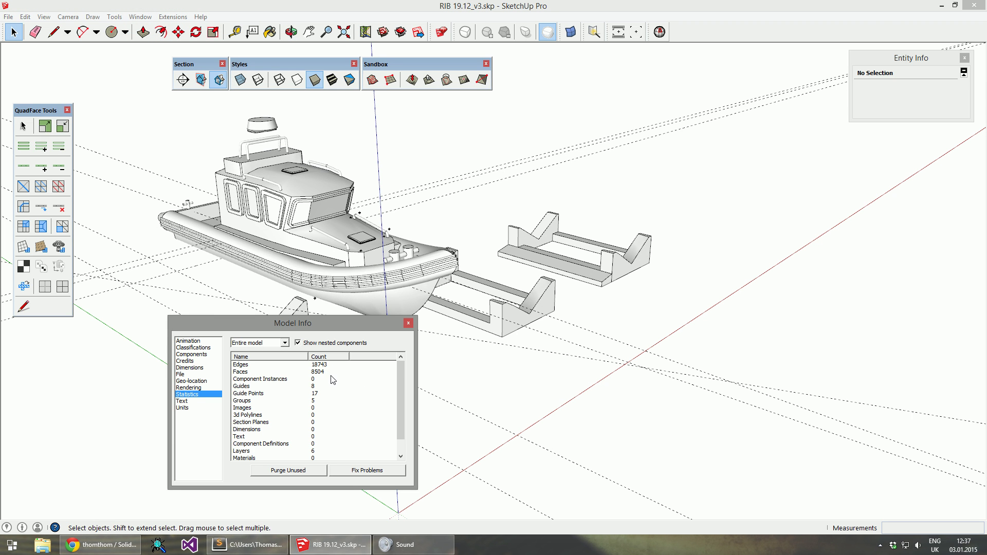
pyautogui.click(244, 372)
# Close Model Info and run Solid Inspector² on the boat, lower cradle and right cradle groups
pyautogui.click(409, 324)
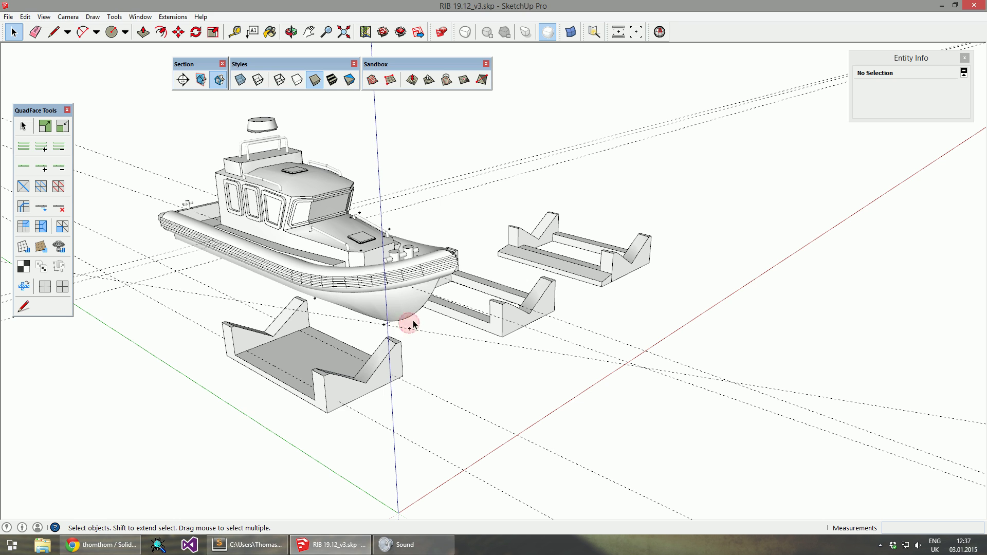
pyautogui.click(660, 33)
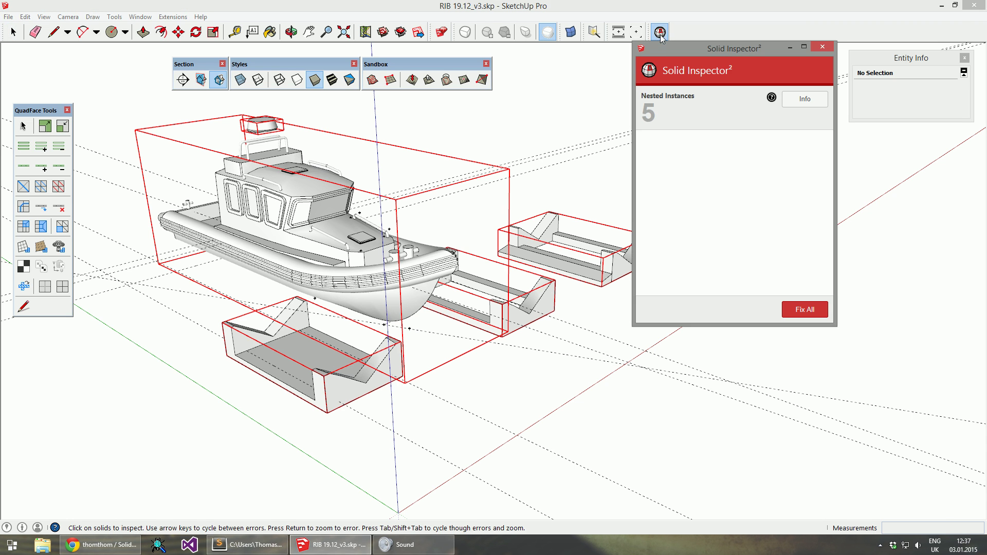
pyautogui.click(372, 227)
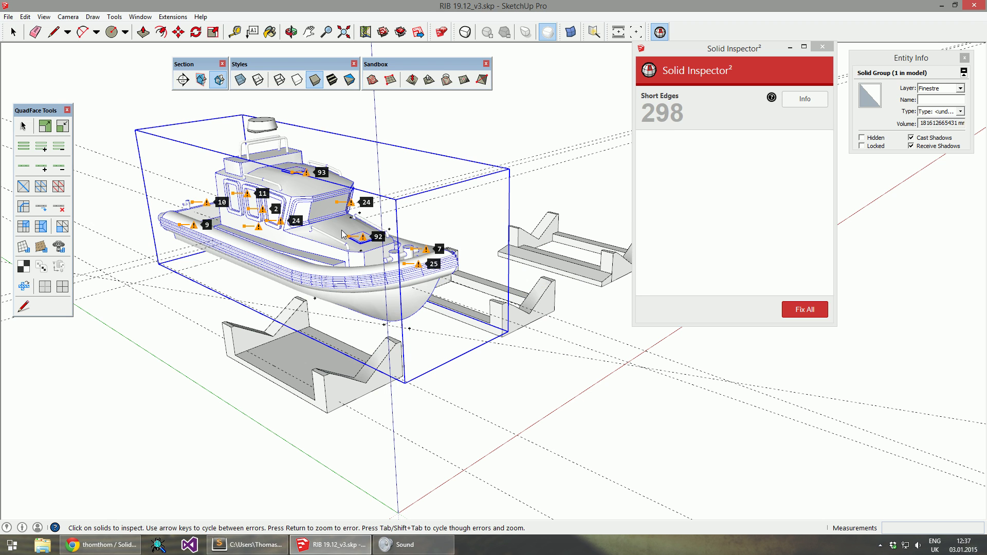
pyautogui.click(289, 382)
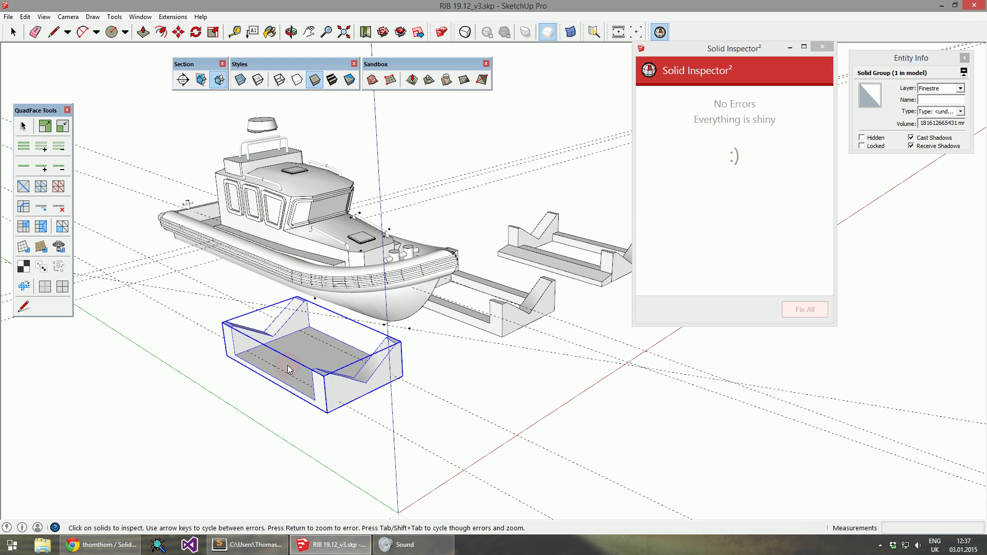
pyautogui.click(495, 314)
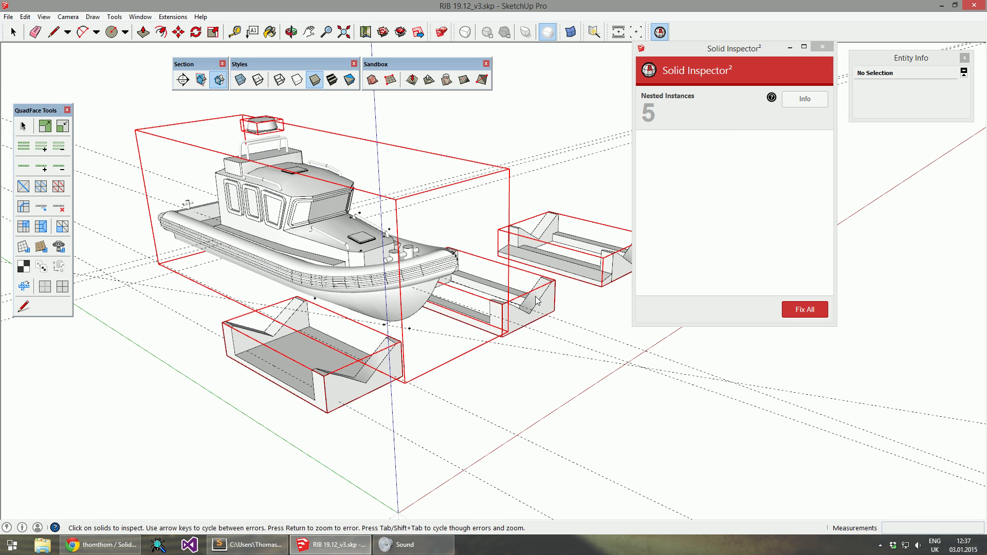
pyautogui.click(597, 280)
pyautogui.click(356, 276)
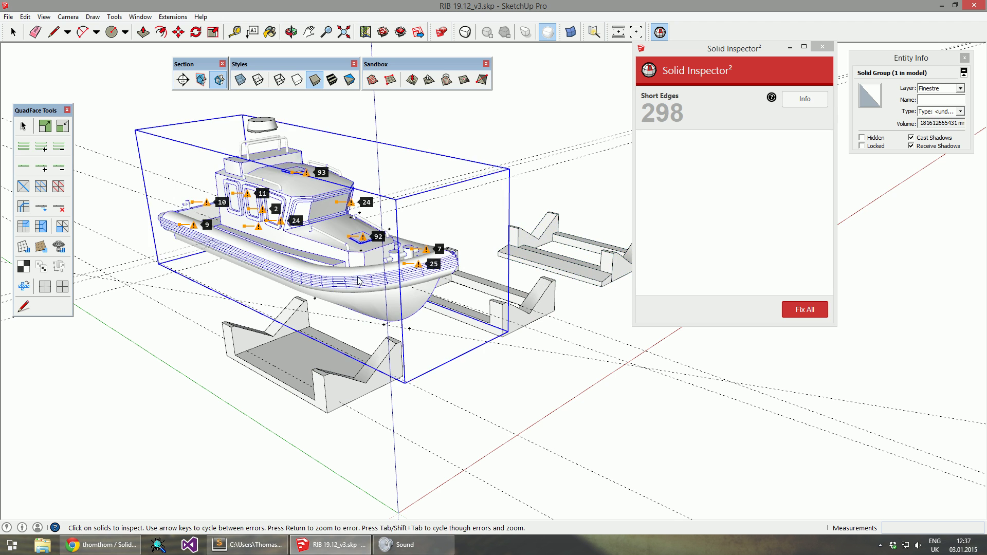
pyautogui.moveTo(526, 327); pyautogui.dragTo(547, 316, button='middle')
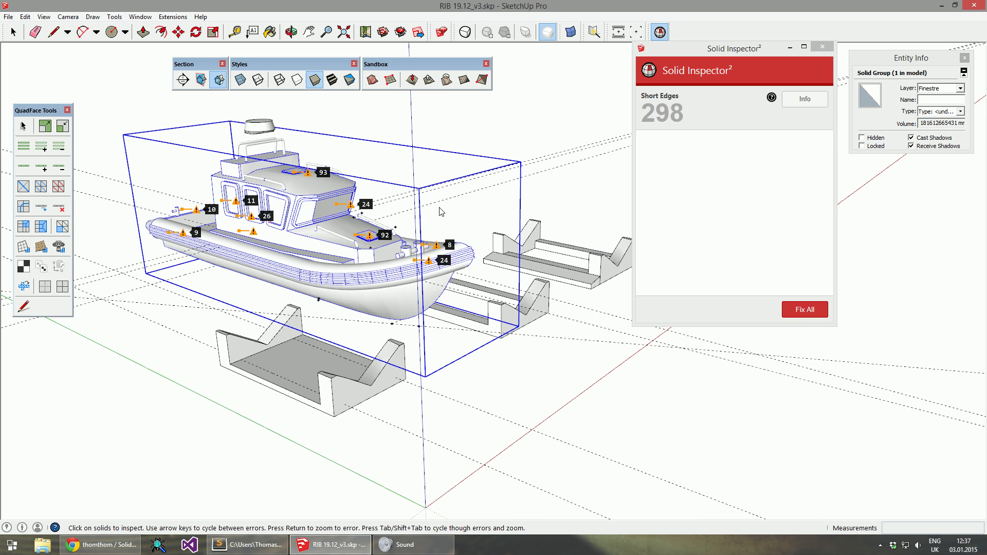
# Untick Detect Short Edges so the boat reports no errors, then close Solid Inspector²
pyautogui.rightClick(311, 194)
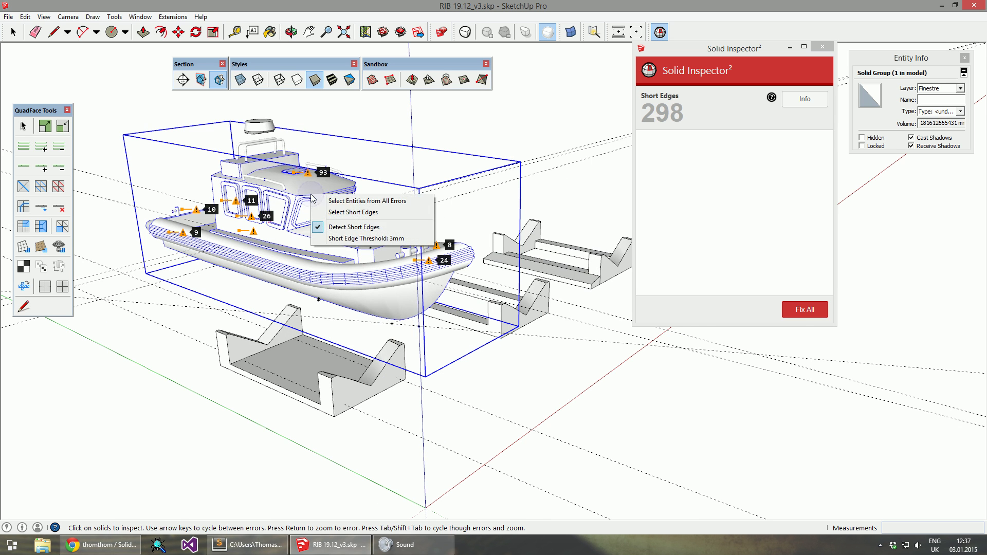
pyautogui.click(378, 227)
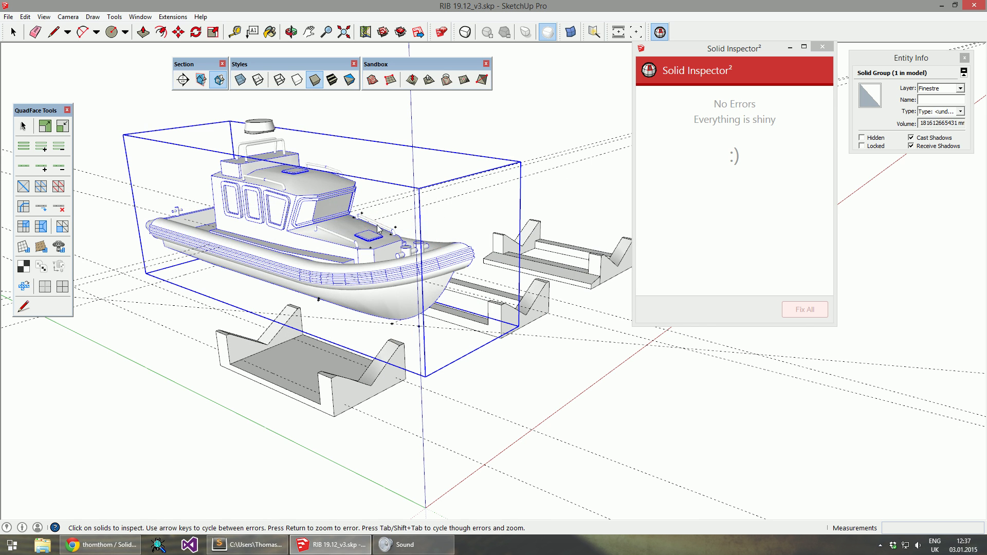
pyautogui.moveTo(311, 181); pyautogui.dragTo(363, 306, button='middle')
pyautogui.scroll(3, 306, 241)
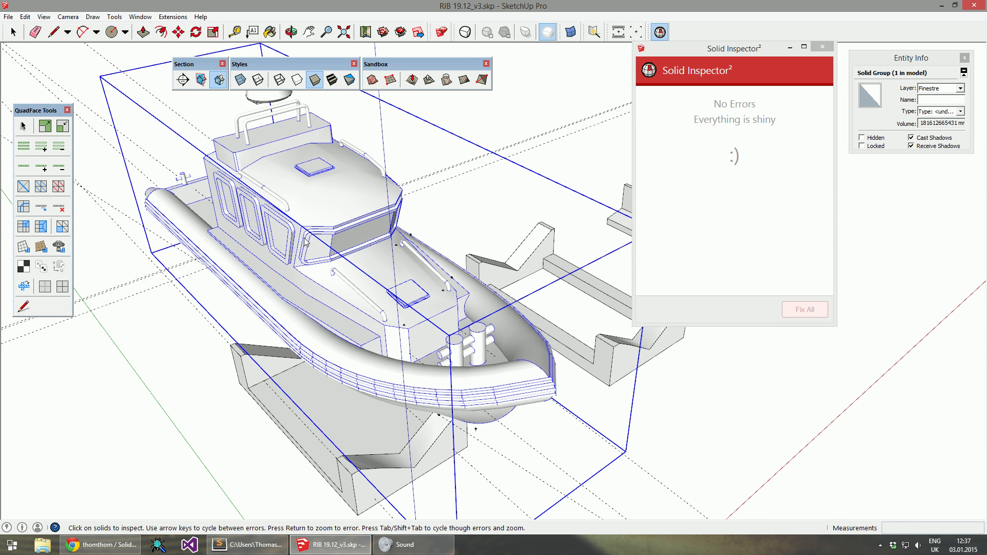
pyautogui.click(14, 32)
pyautogui.click(8, 16)
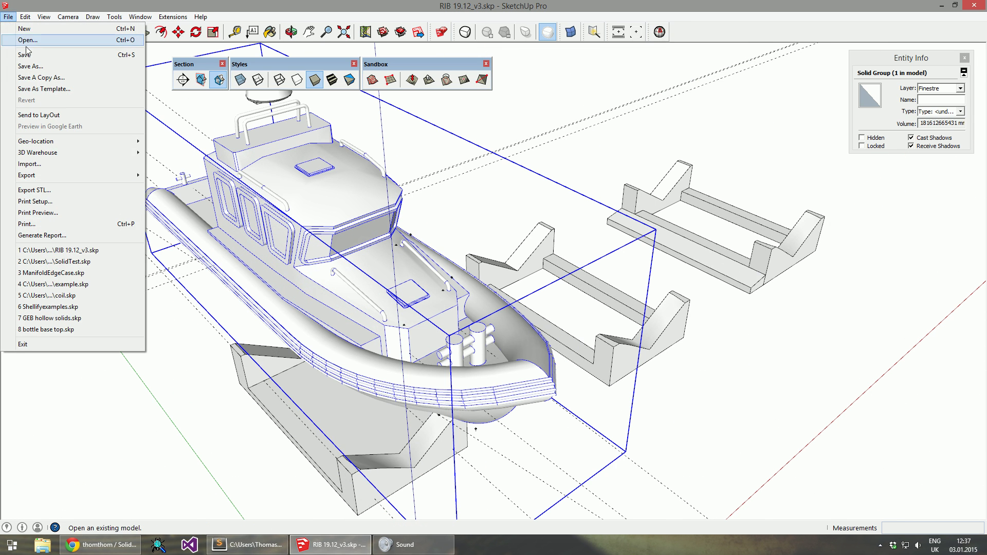
pyautogui.click(126, 264)
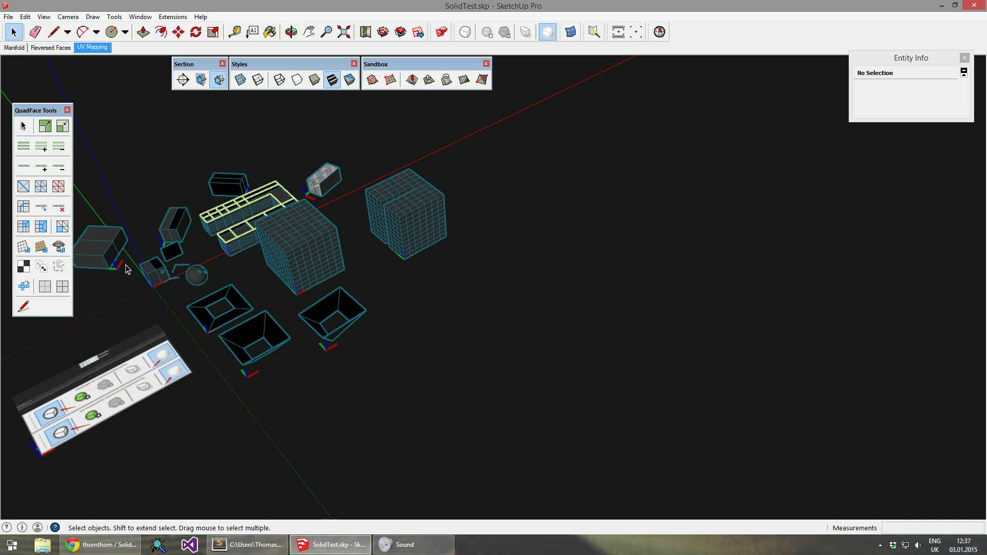
pyautogui.scroll(-3, 411, 259)
pyautogui.scroll(8, 398, 196)
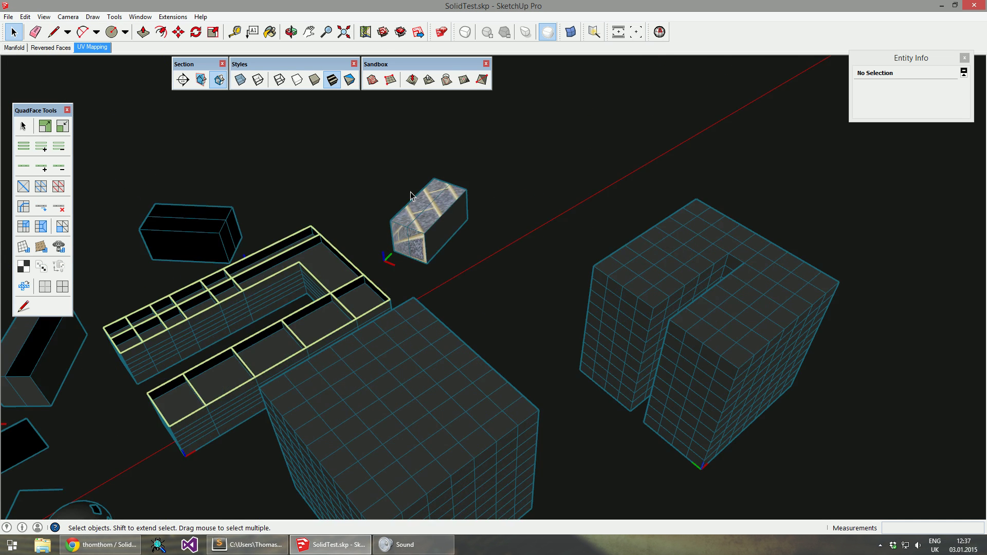
pyautogui.scroll(1, 391, 216)
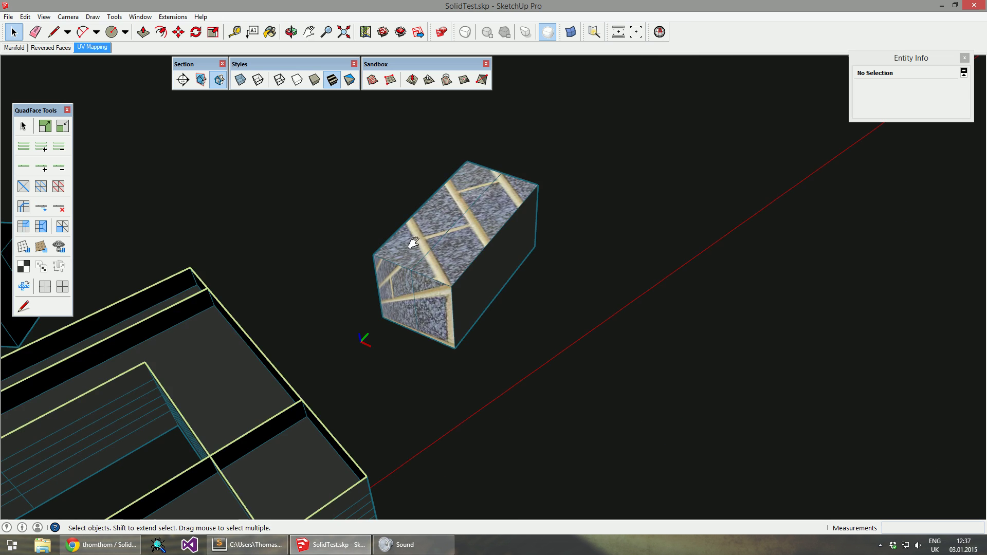
pyautogui.keyDown('shift'); pyautogui.moveTo(414, 242); pyautogui.dragTo(472, 374, button='middle'); pyautogui.keyUp('shift')
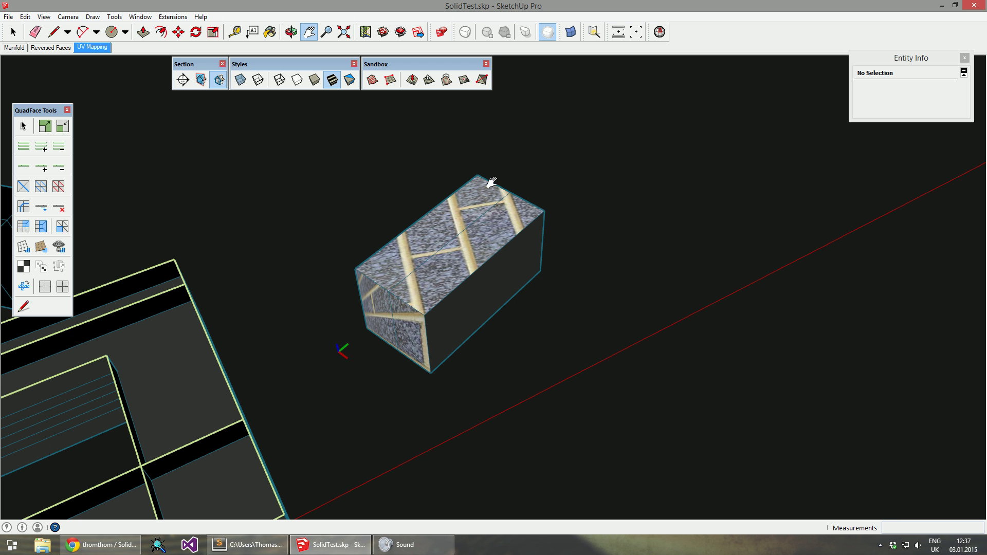
pyautogui.moveTo(405, 281)
pyautogui.mouseDown(button='middle')
pyautogui.moveTo(560, 229)
pyautogui.moveTo(699, 205)
pyautogui.moveTo(580, 242)
pyautogui.moveTo(408, 274)
pyautogui.mouseUp(button='middle')
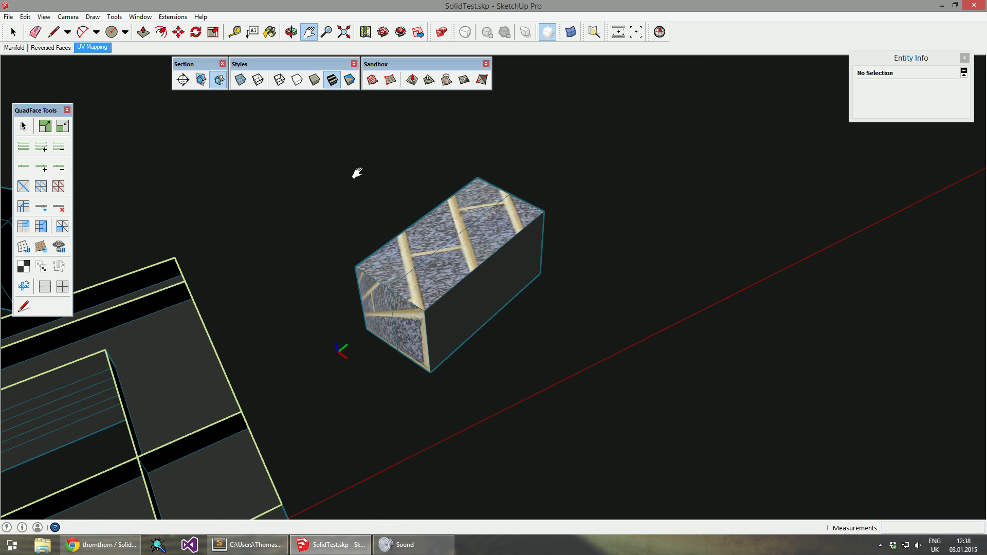
# Switch to Monochrome to reveal the box's dark reversed faces, then restore Shaded With Textures
pyautogui.click(352, 81)
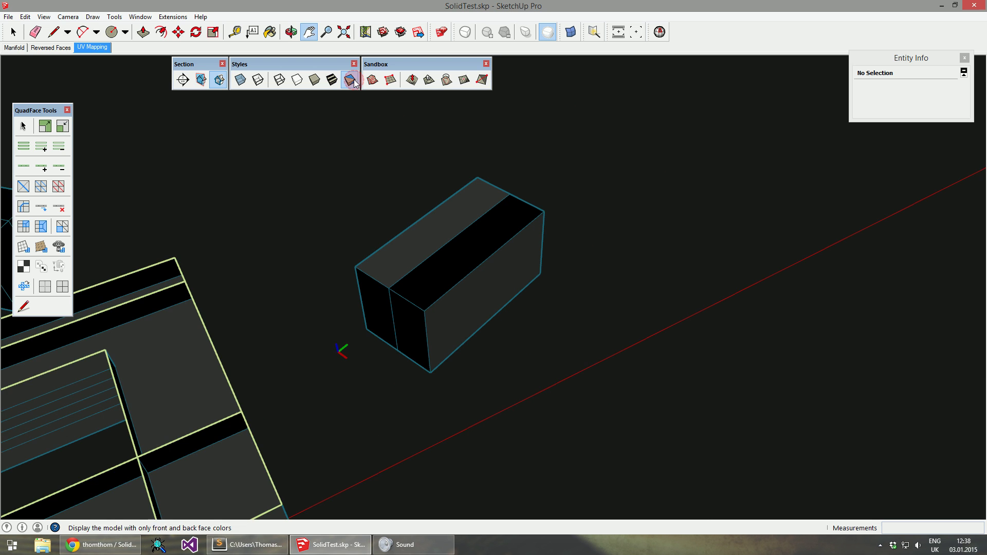
pyautogui.moveTo(416, 353); pyautogui.dragTo(482, 236, button='middle')
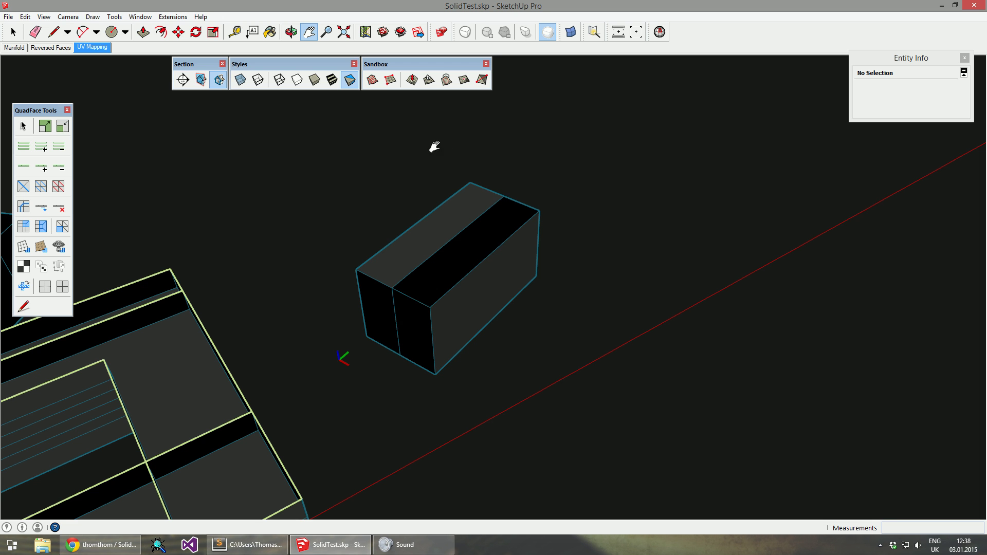
pyautogui.click(332, 80)
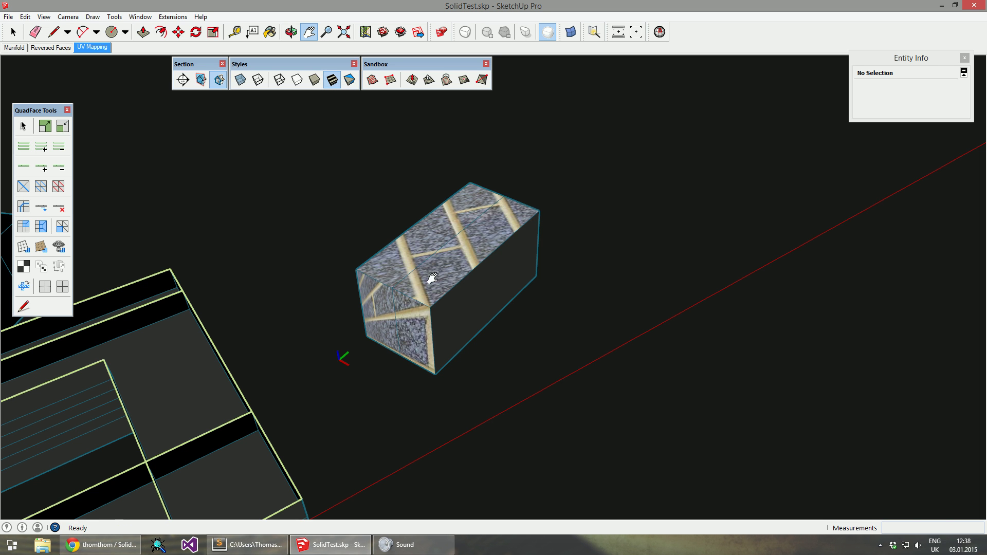
pyautogui.moveTo(434, 276); pyautogui.dragTo(469, 353, button='middle')
pyautogui.scroll(4, 383, 312)
pyautogui.scroll(-2, 474, 353)
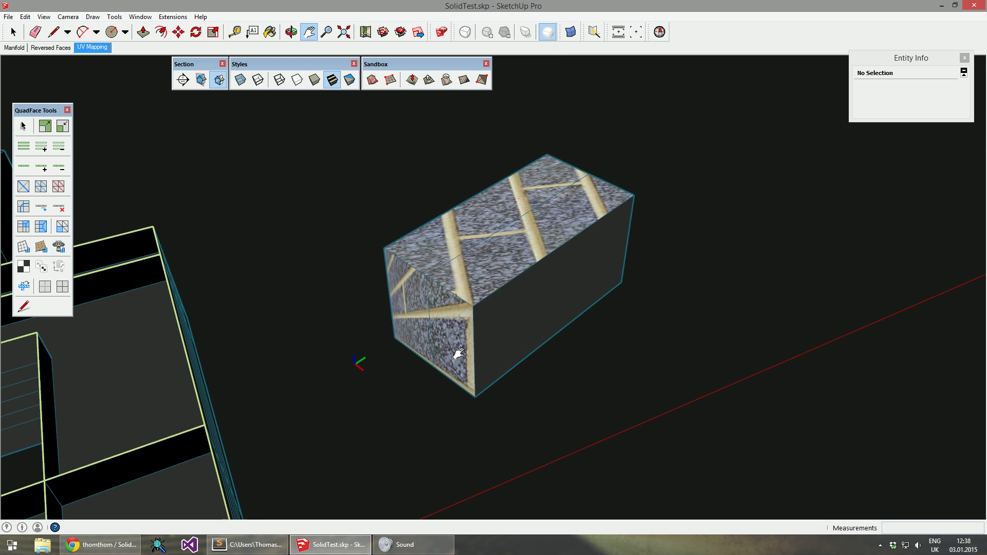
pyautogui.moveTo(458, 353); pyautogui.dragTo(478, 329, button='middle')
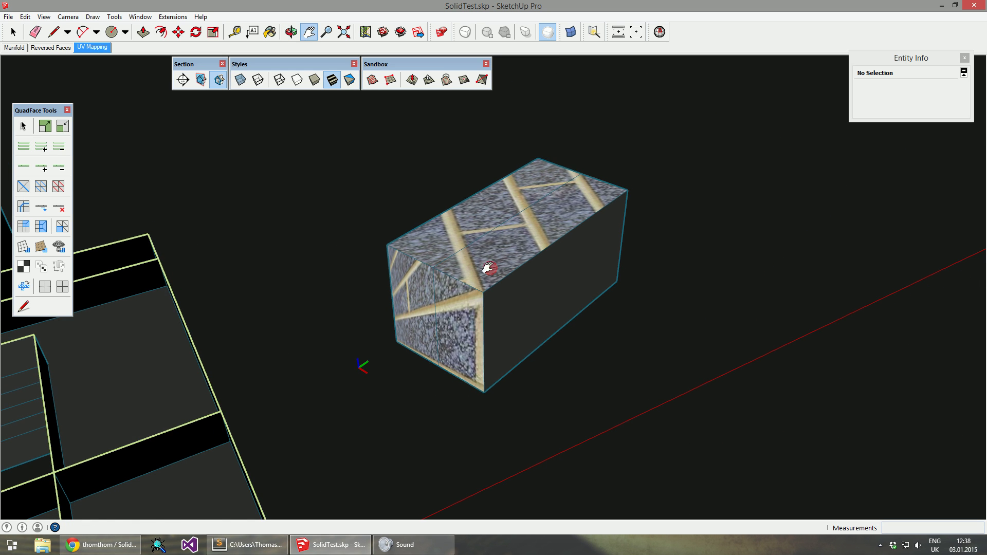
pyautogui.press('space')
pyautogui.click(486, 238)
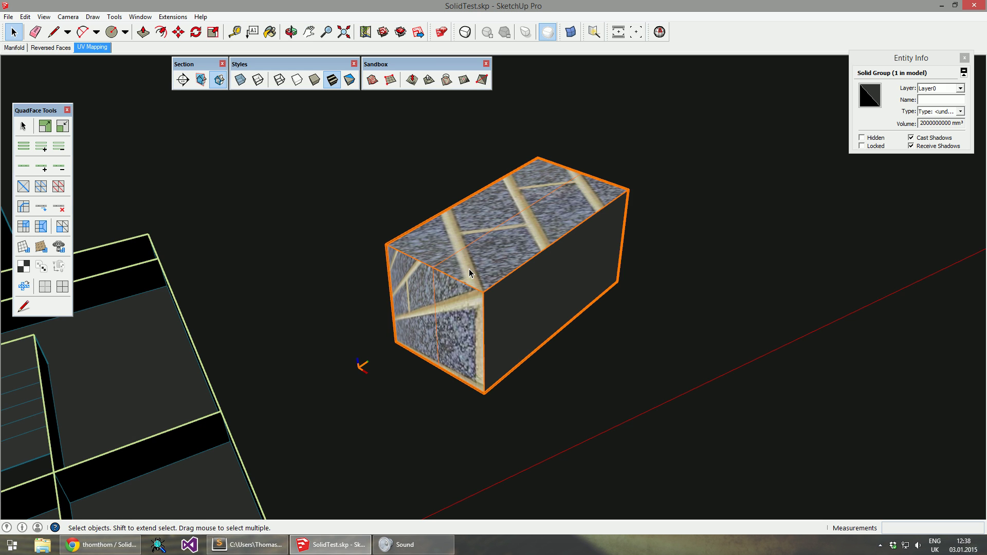
# Inspect the box with Solid Inspector² and Fix All three reversed faces
pyautogui.click(656, 33)
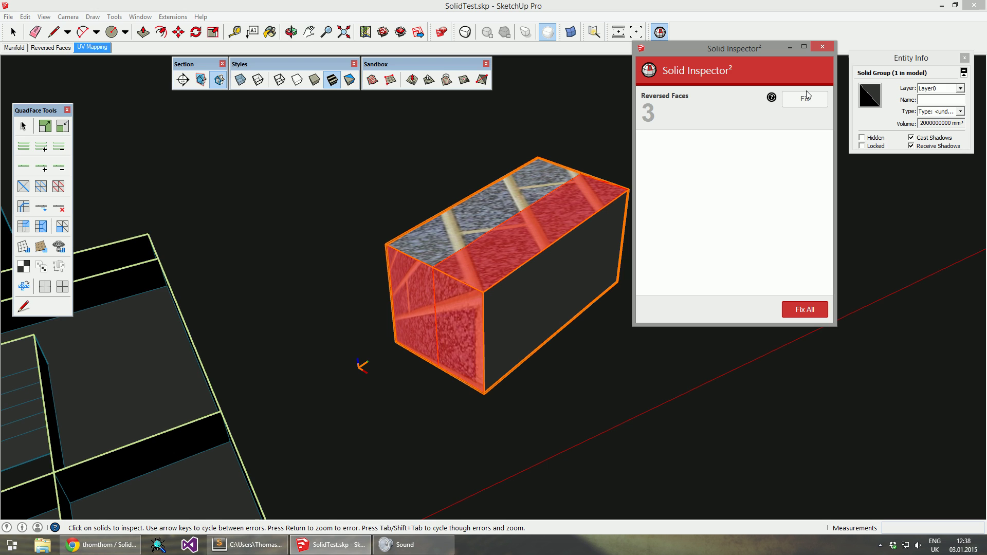
pyautogui.click(804, 310)
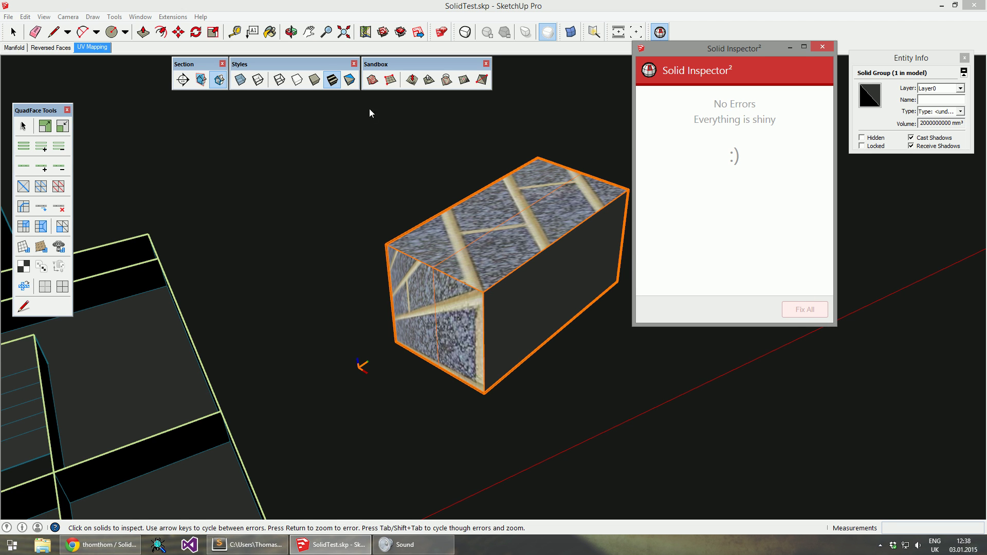
# Close the inspector and check in Monochrome that all box faces now face outward
pyautogui.press('space')
pyautogui.click(349, 80)
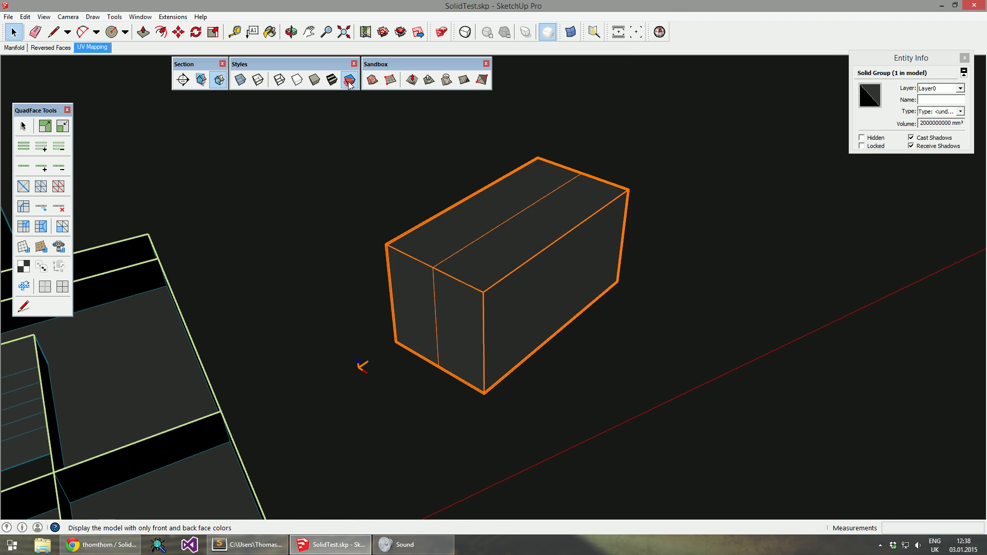
pyautogui.moveTo(447, 350); pyautogui.dragTo(335, 317, button='middle')
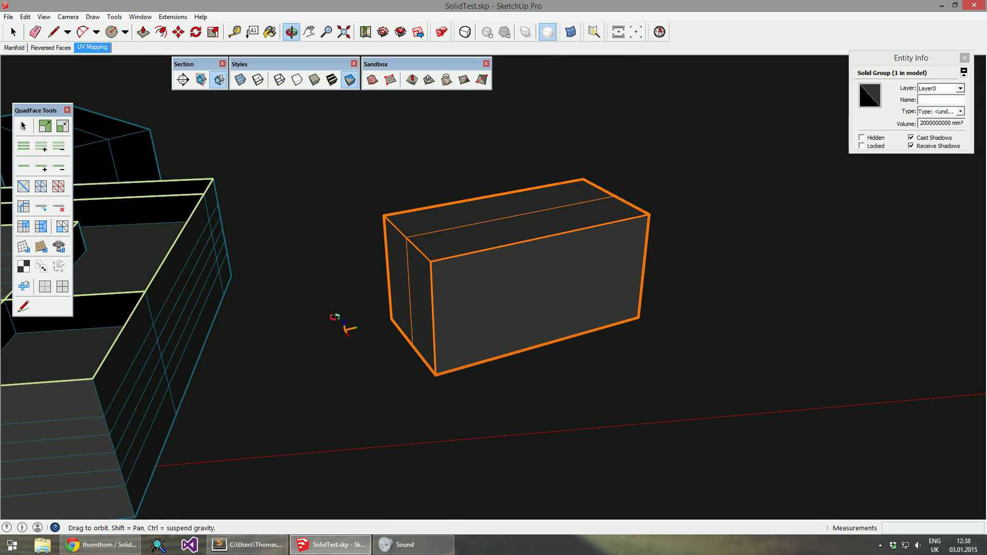
pyautogui.moveTo(507, 244); pyautogui.dragTo(584, 311, button='middle')
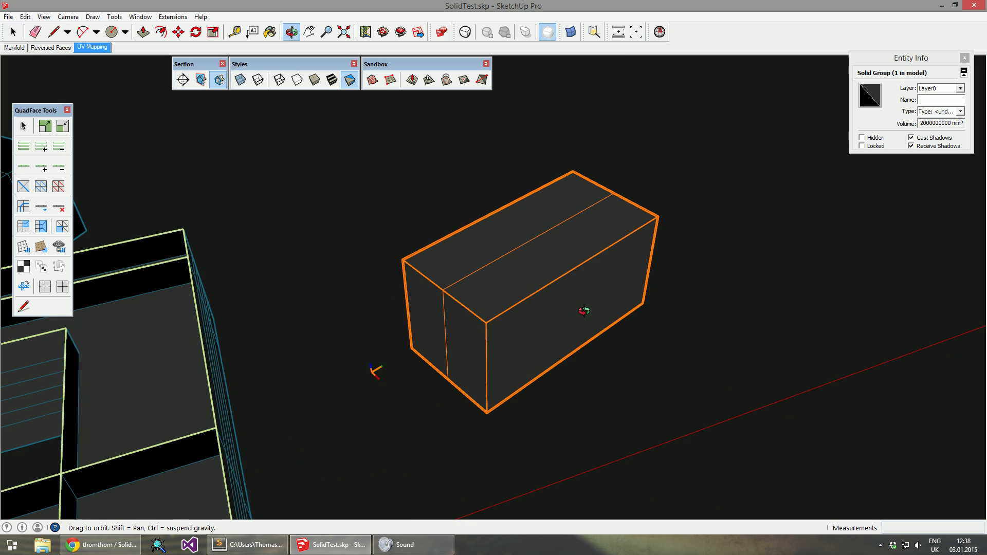
# Return to Shaded With Textures and confirm the stone-and-timber texture is still intact
pyautogui.click(332, 79)
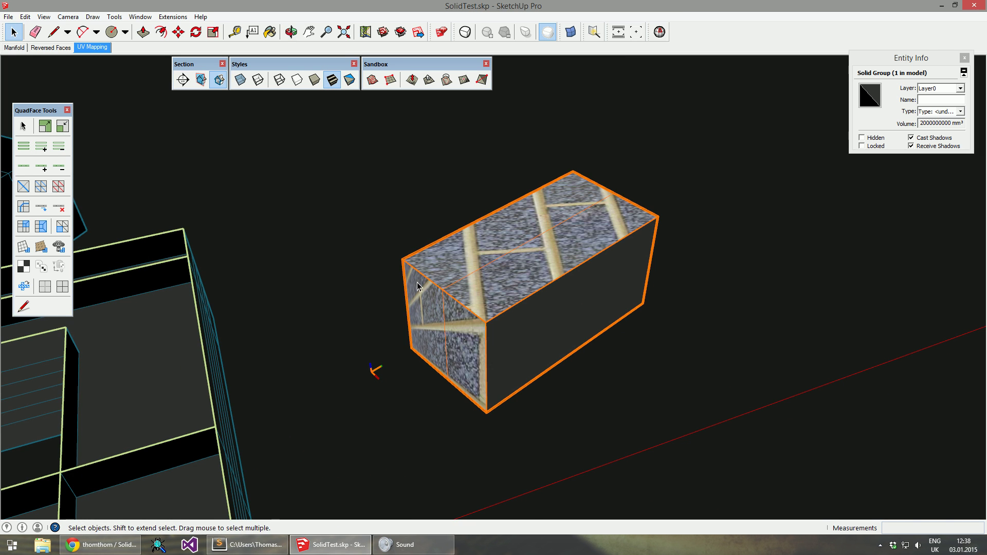
pyautogui.moveTo(417, 286); pyautogui.dragTo(441, 289, button='middle')
pyautogui.scroll(-3, 448, 282)
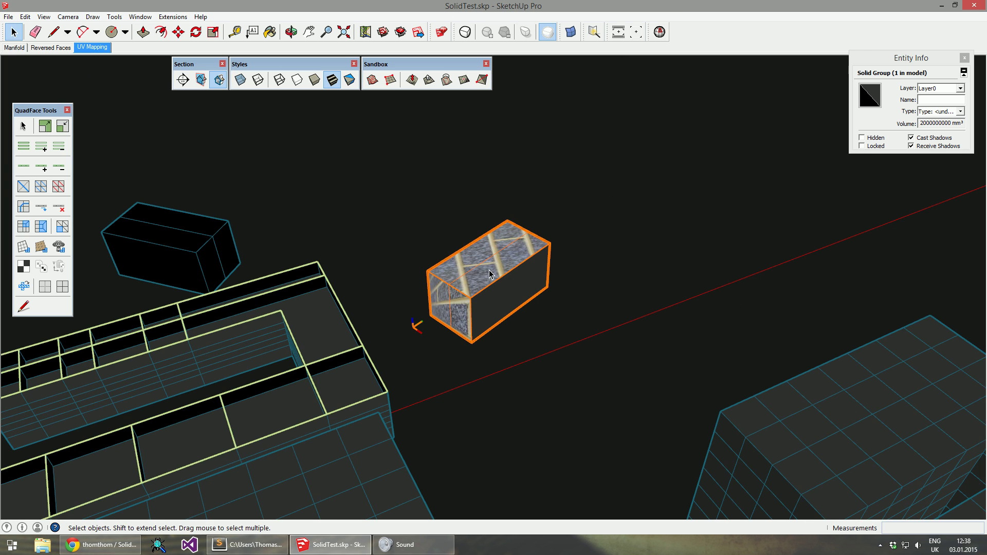
pyautogui.moveTo(492, 274); pyautogui.dragTo(460, 280, button='middle')
pyautogui.scroll(3, 459, 278)
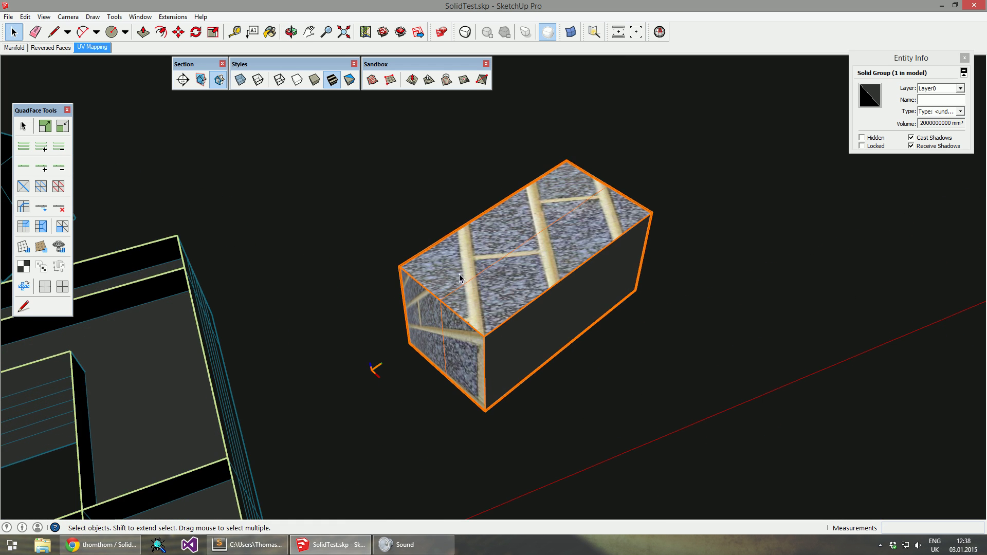